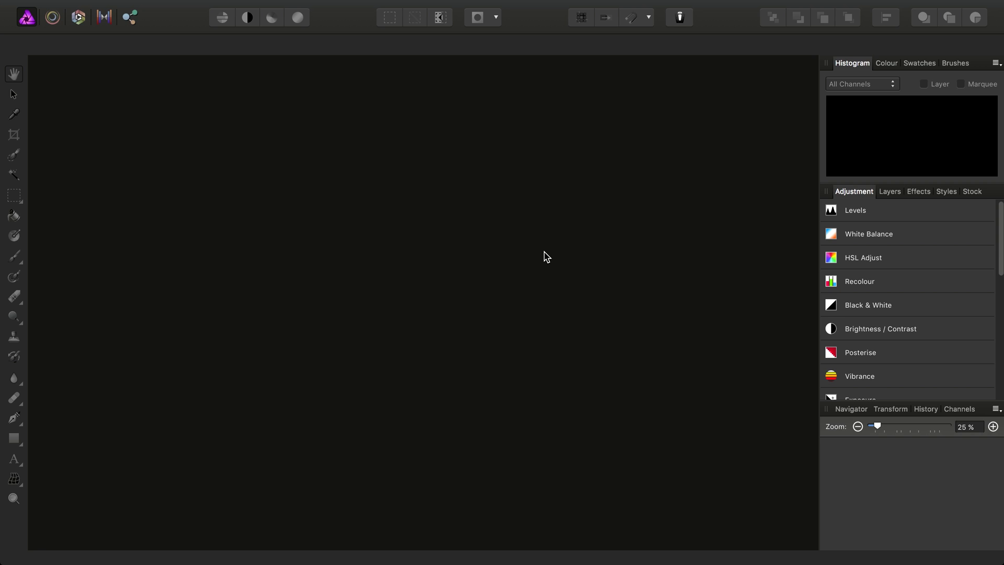
# Create a New HDR Merge from the seven bracketed JPG exposures with Tone map HDR image unchecked.
pyautogui.moveTo(198, 3)
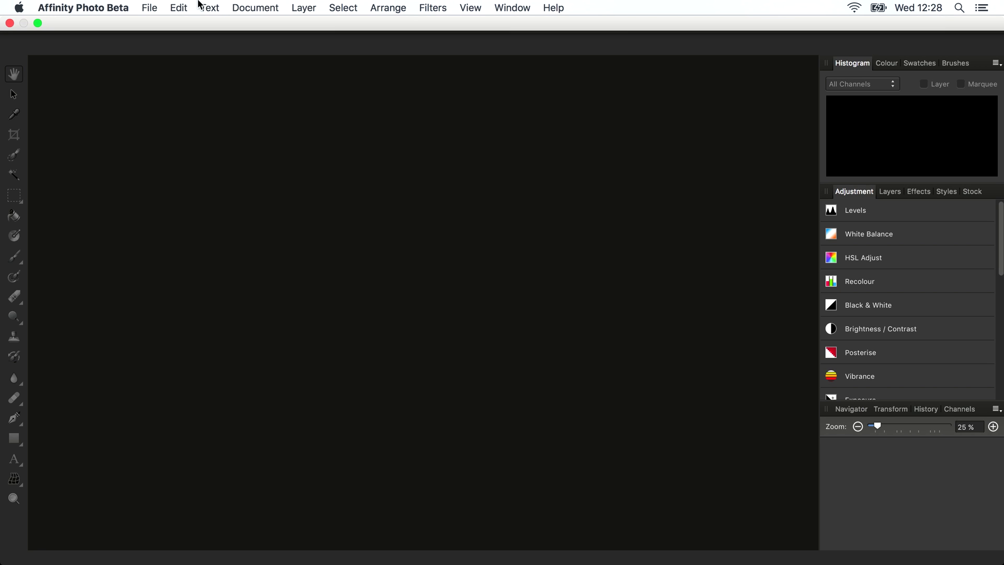
pyautogui.click(154, 5)
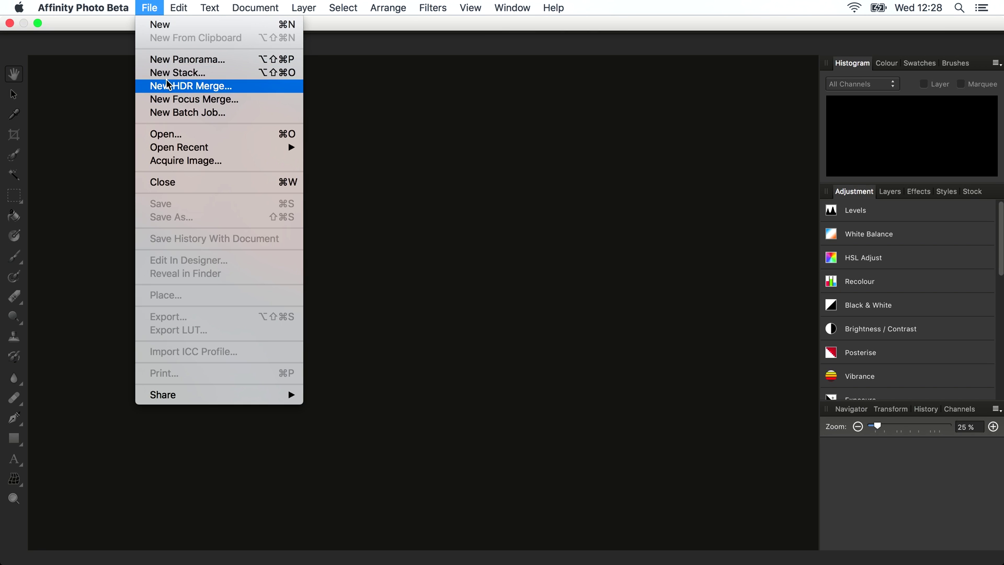
pyautogui.click(178, 87)
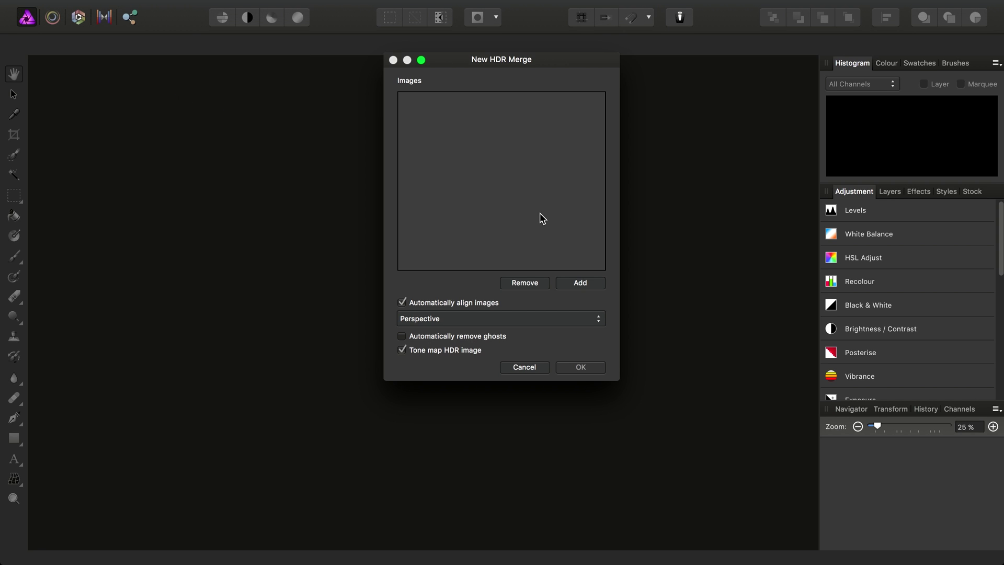
pyautogui.click(602, 286)
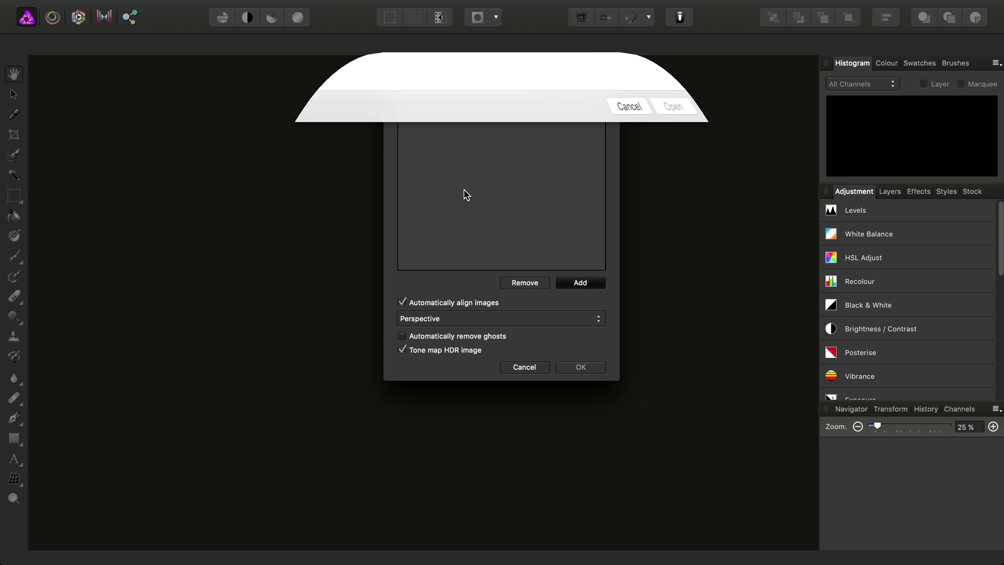
pyautogui.moveTo(262, 82); pyautogui.dragTo(717, 250)
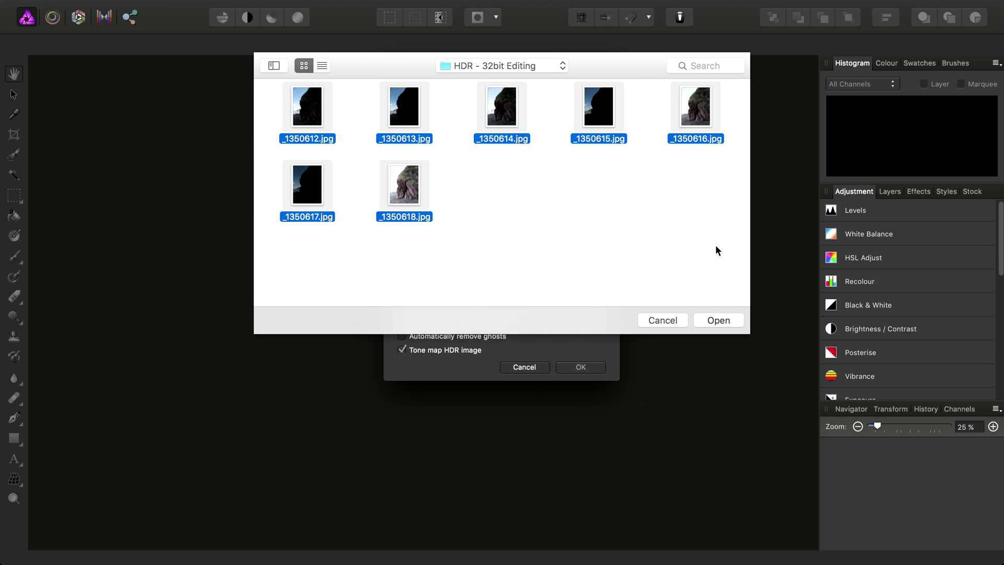
pyautogui.press('Return')
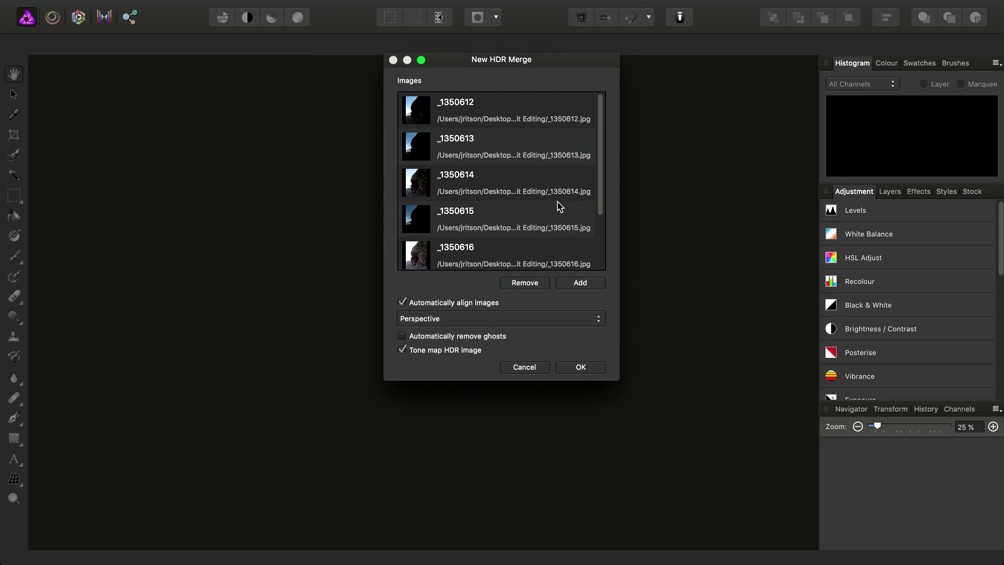
pyautogui.click(403, 351)
pyautogui.click(575, 370)
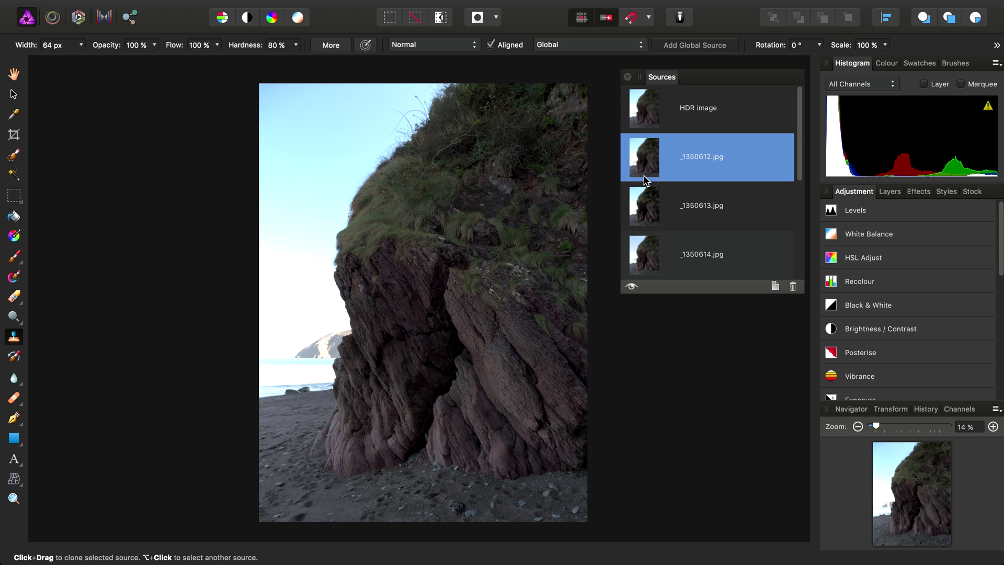
# Select the Hand tool to dismiss the merge sources list once alignment finishes.
pyautogui.click(14, 75)
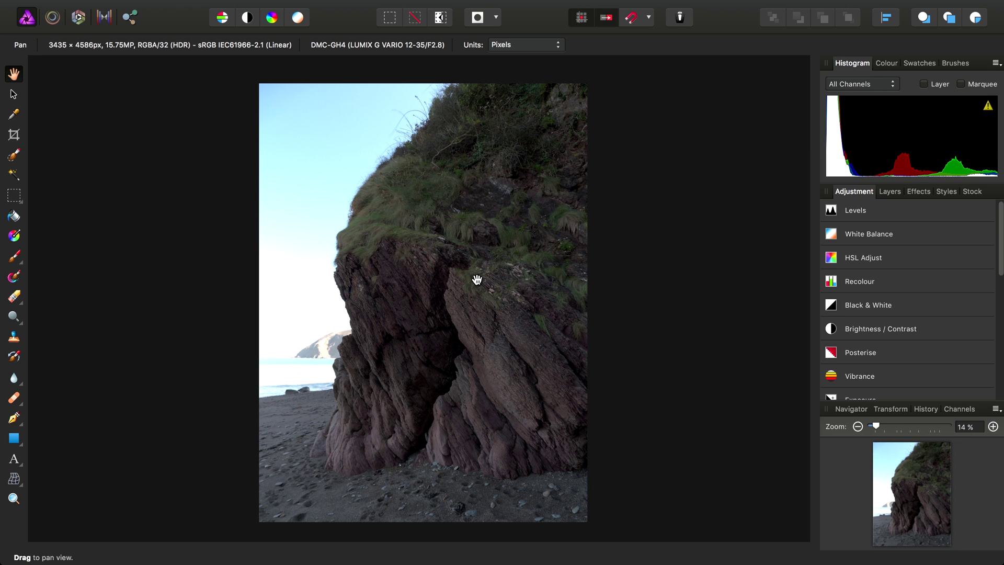
# Show the Layers panel and zoom in on the grassy top of the rock.
pyautogui.click(891, 192)
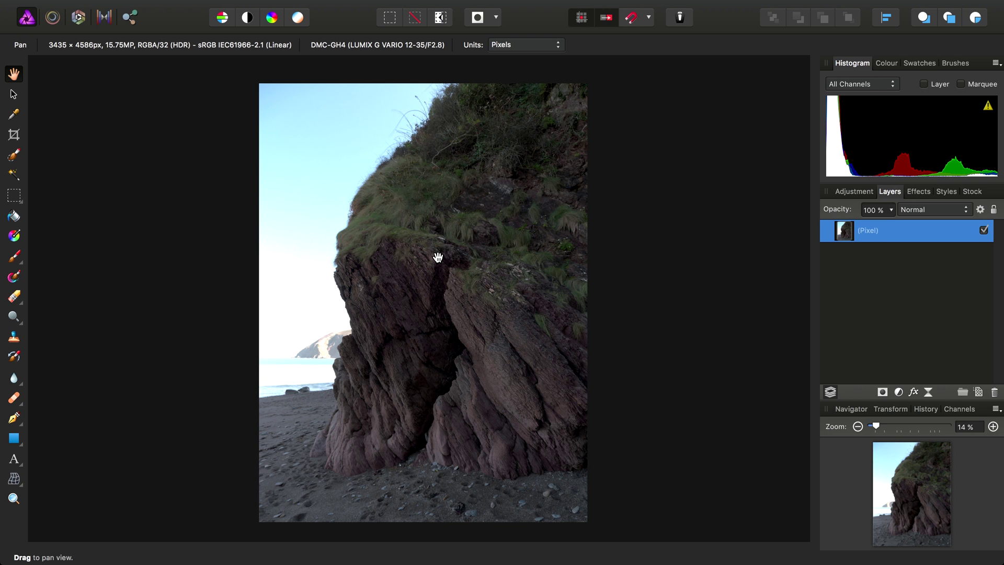
pyautogui.scroll(5, 439, 258)
pyautogui.moveTo(429, 258); pyautogui.dragTo(448, 309)
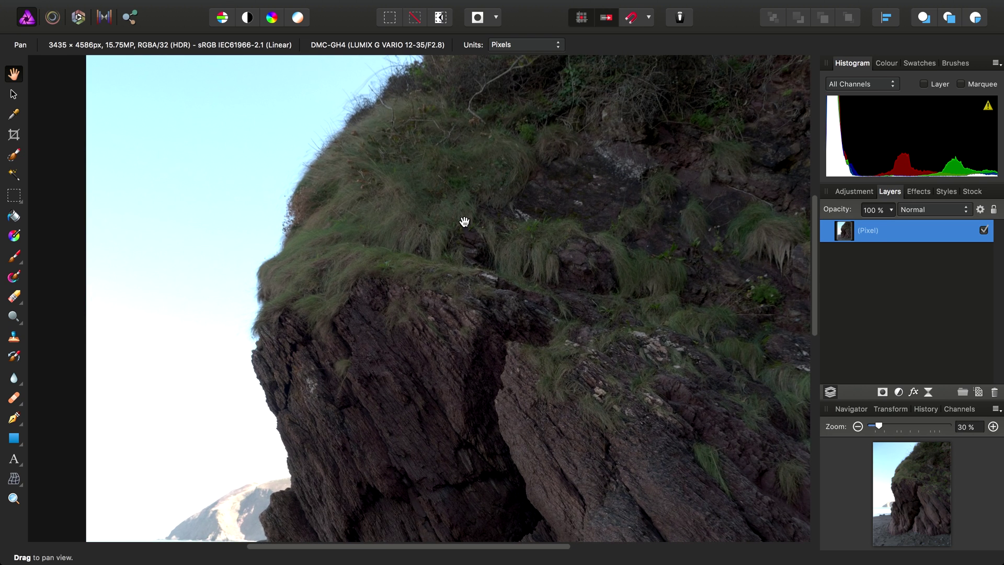
# Apply Unsharp Mask with 0.6 px radius and factor 2.953, then fit the image to view.
pyautogui.click(426, 6)
pyautogui.moveTo(473, 34)
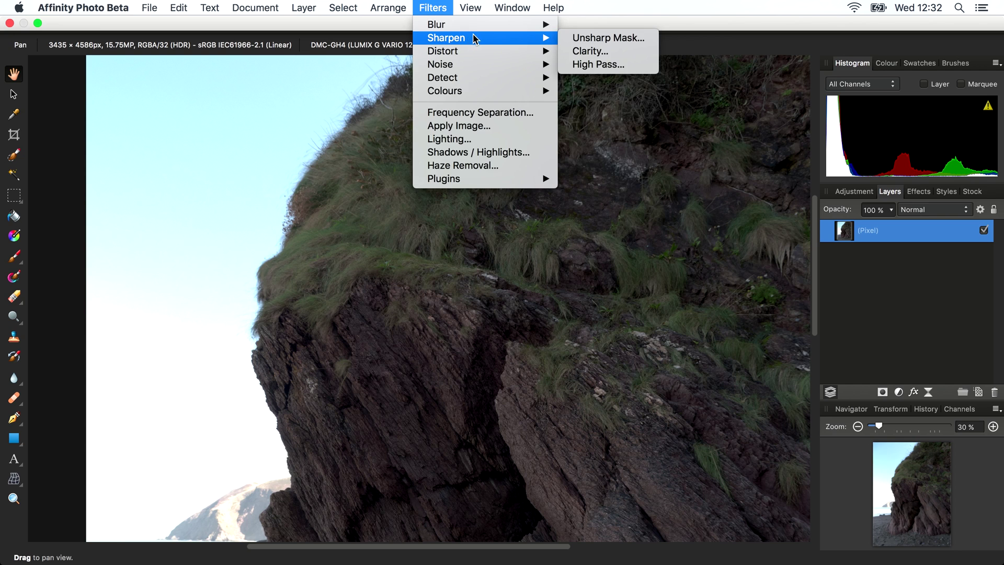
pyautogui.click(601, 40)
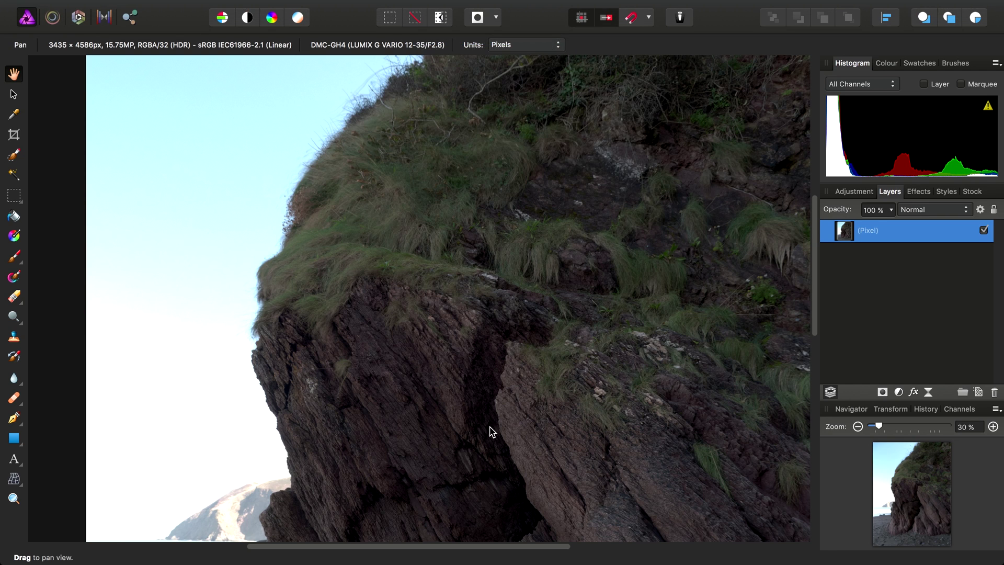
pyautogui.moveTo(584, 438); pyautogui.dragTo(706, 467)
pyautogui.click(771, 520)
pyautogui.press('super+0')
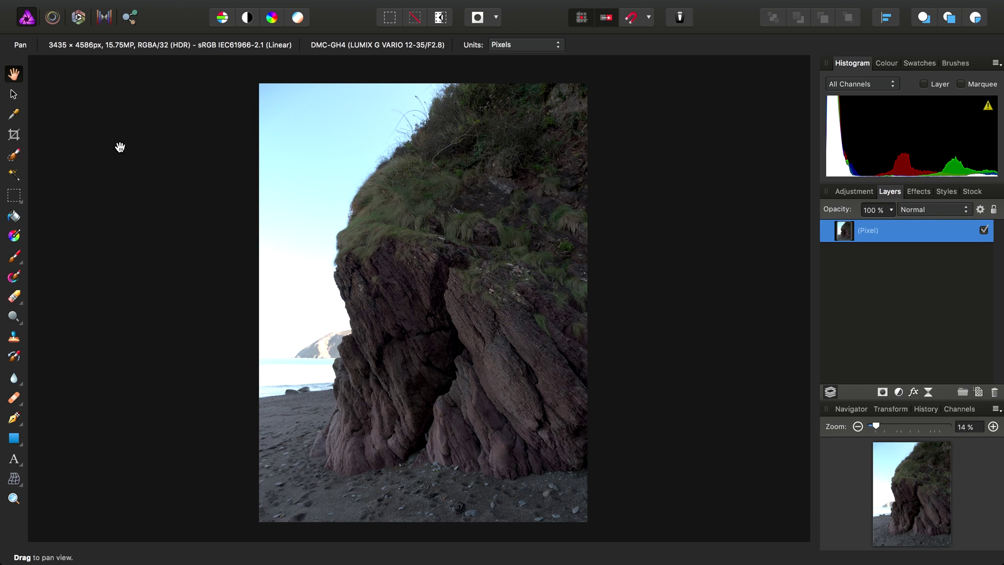
# Crop in the bottom and top edges to leave a 3435 × 3623 px image.
pyautogui.click(14, 135)
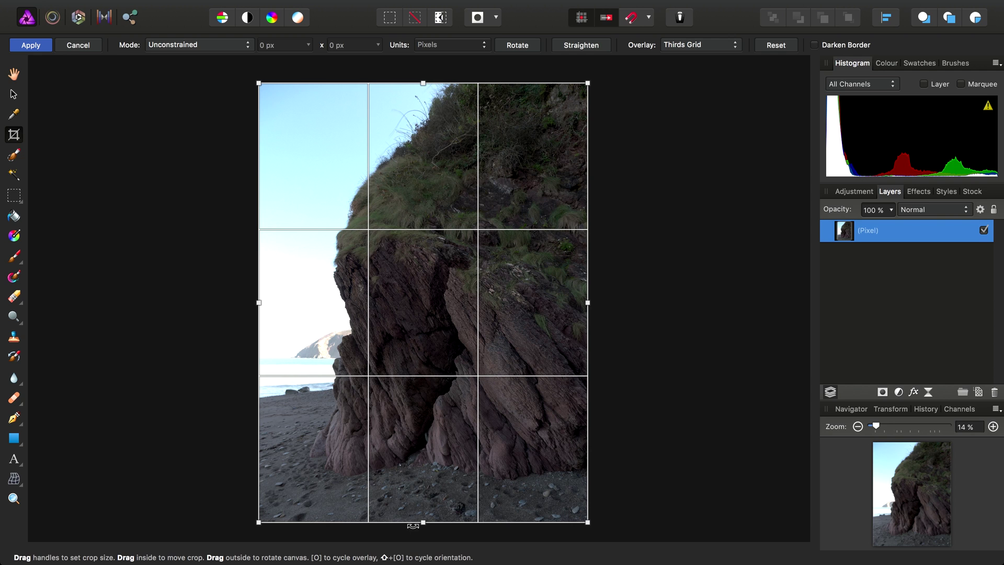
pyautogui.moveTo(422, 522); pyautogui.dragTo(423, 498)
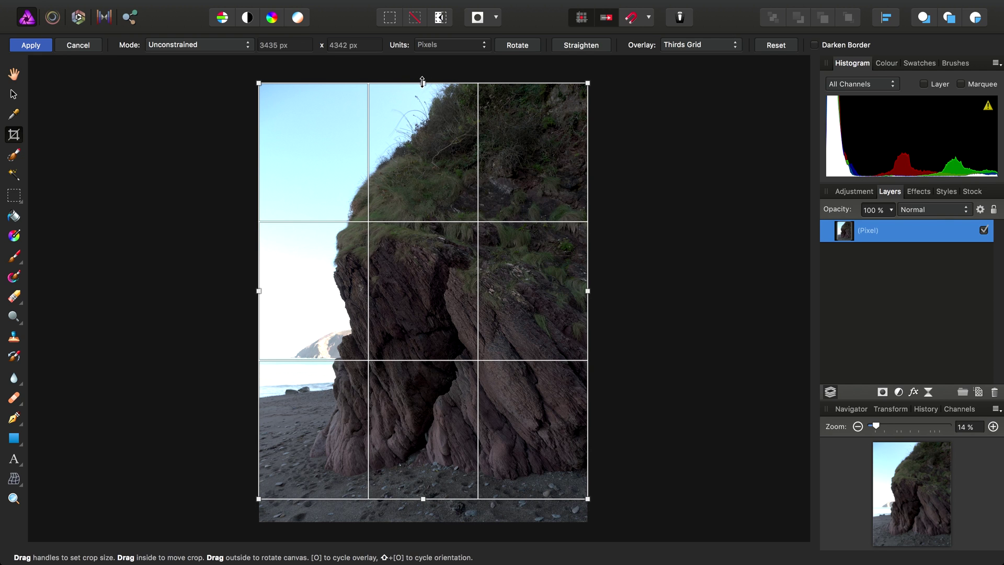
pyautogui.moveTo(423, 83); pyautogui.dragTo(425, 152)
pyautogui.press('h')
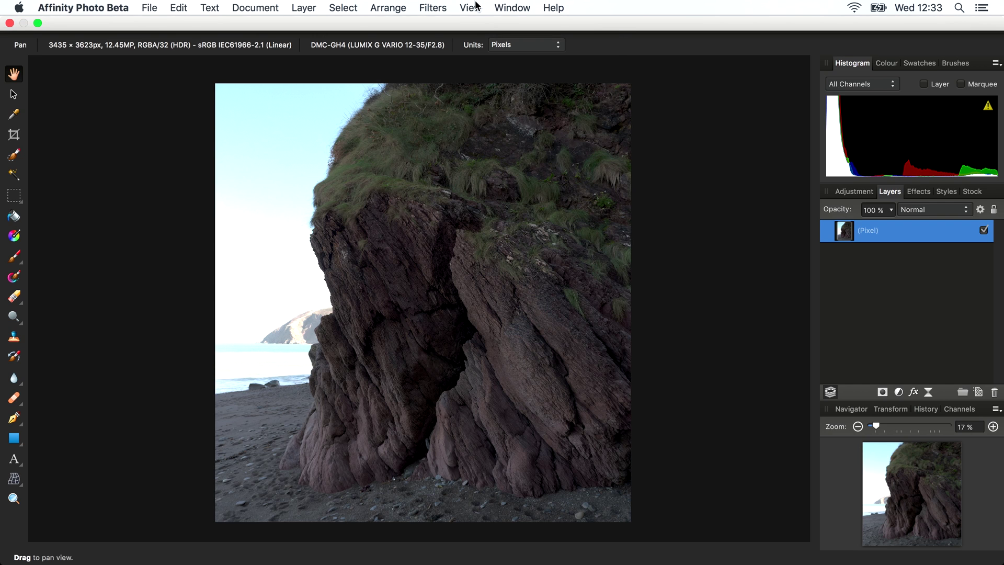
pyautogui.click(474, 7)
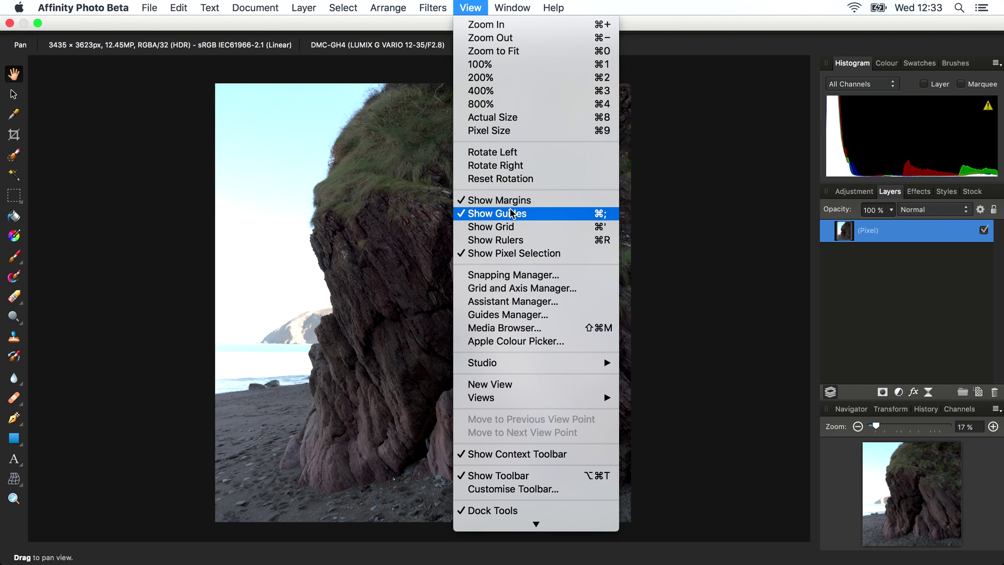
pyautogui.moveTo(528, 365)
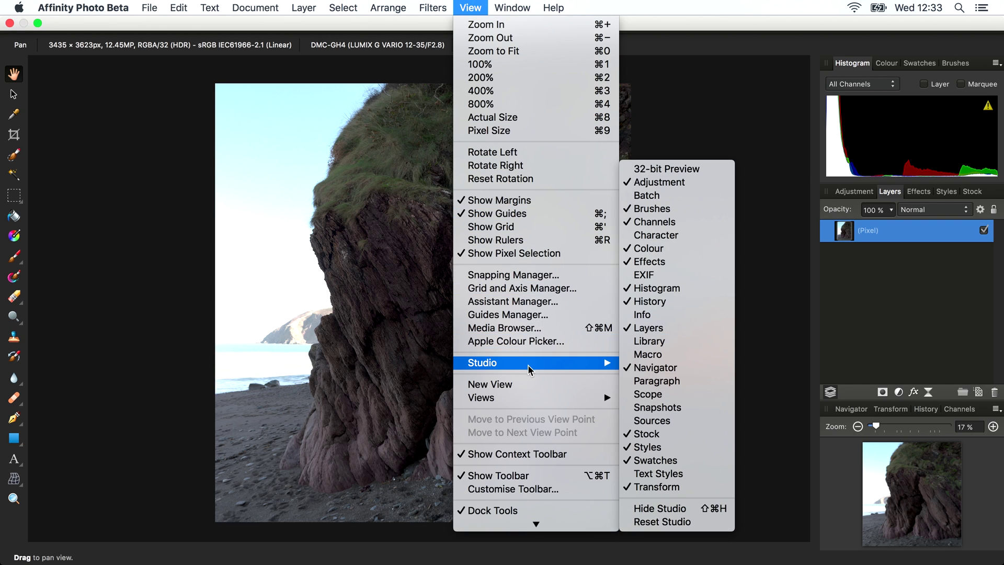
pyautogui.click(667, 169)
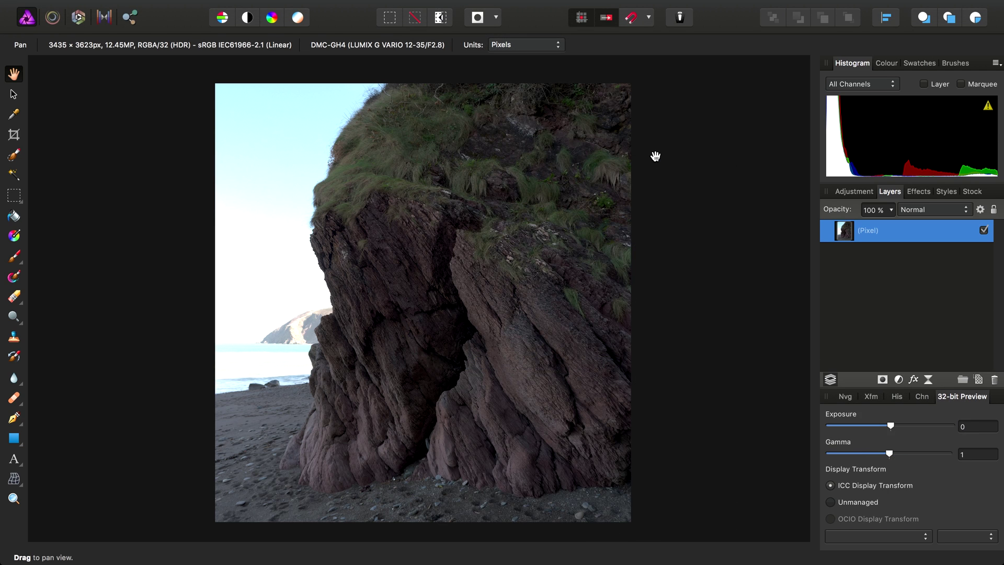
pyautogui.moveTo(968, 397); pyautogui.dragTo(655, 101)
pyautogui.moveTo(524, 185); pyautogui.dragTo(464, 179)
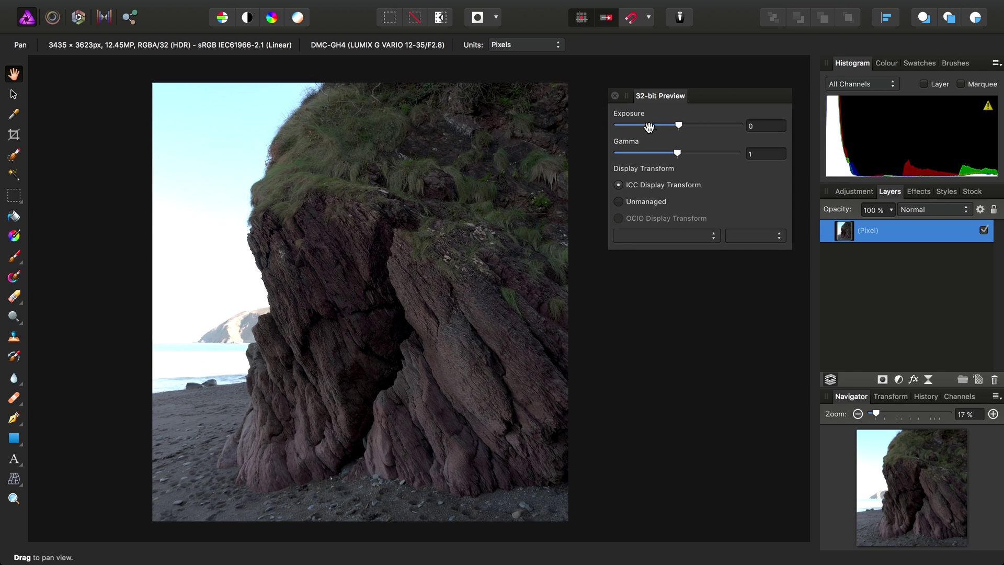
pyautogui.moveTo(679, 126)
pyautogui.mouseDown()
pyautogui.moveTo(718, 129)
pyautogui.moveTo(640, 134)
pyautogui.moveTo(719, 134)
pyautogui.moveTo(645, 137)
pyautogui.moveTo(684, 137)
pyautogui.mouseUp()
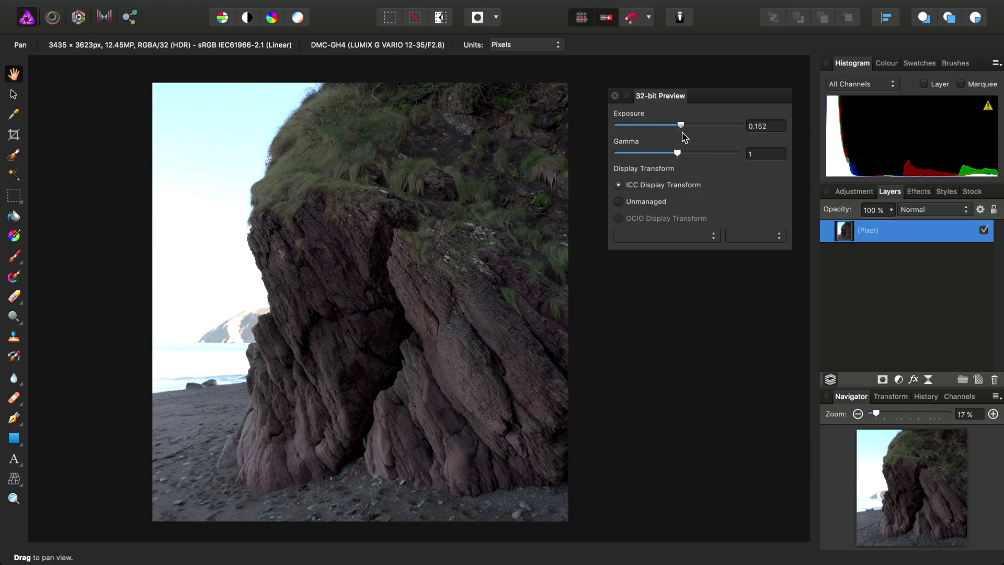
pyautogui.doubleClick(683, 137)
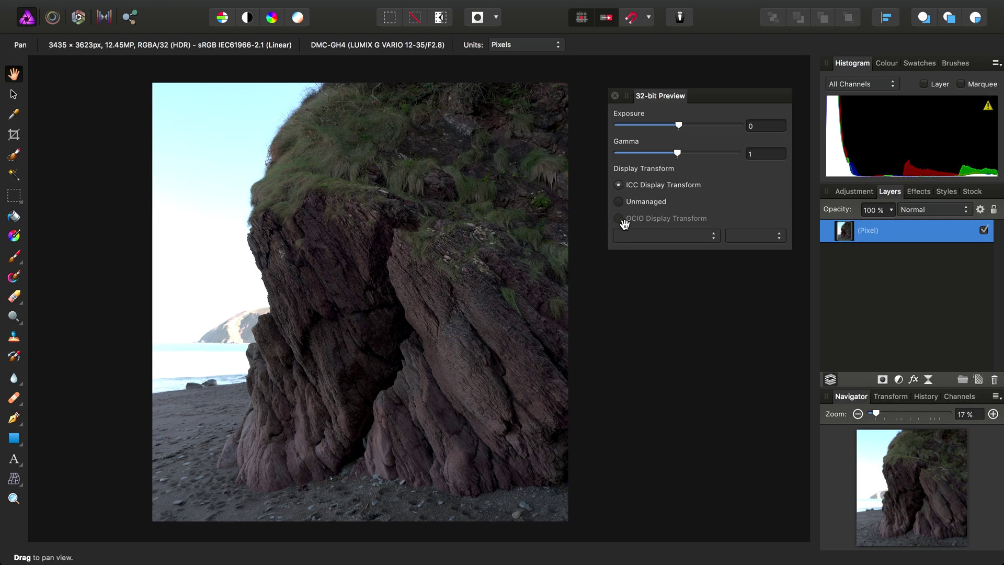
pyautogui.click(648, 202)
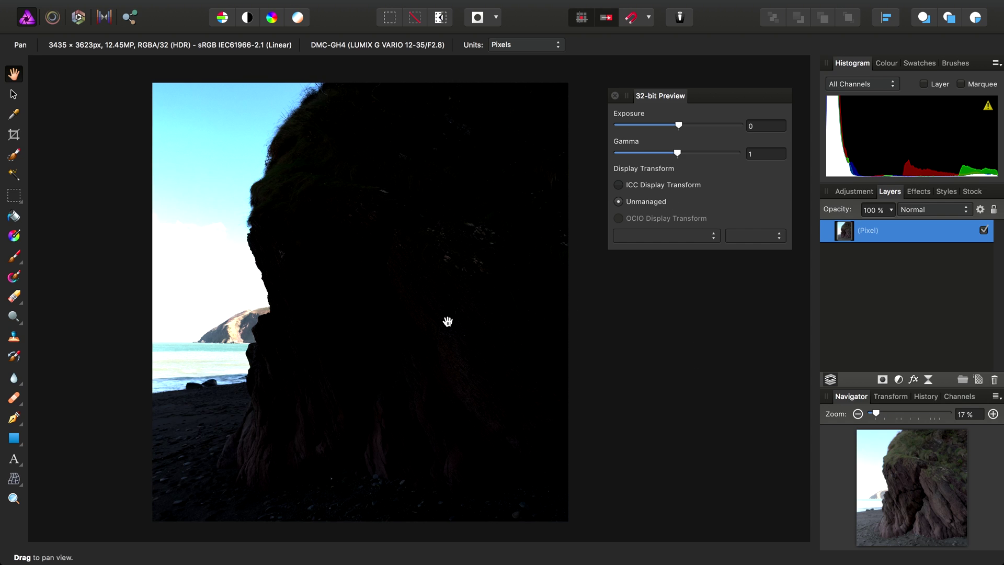
pyautogui.click(641, 186)
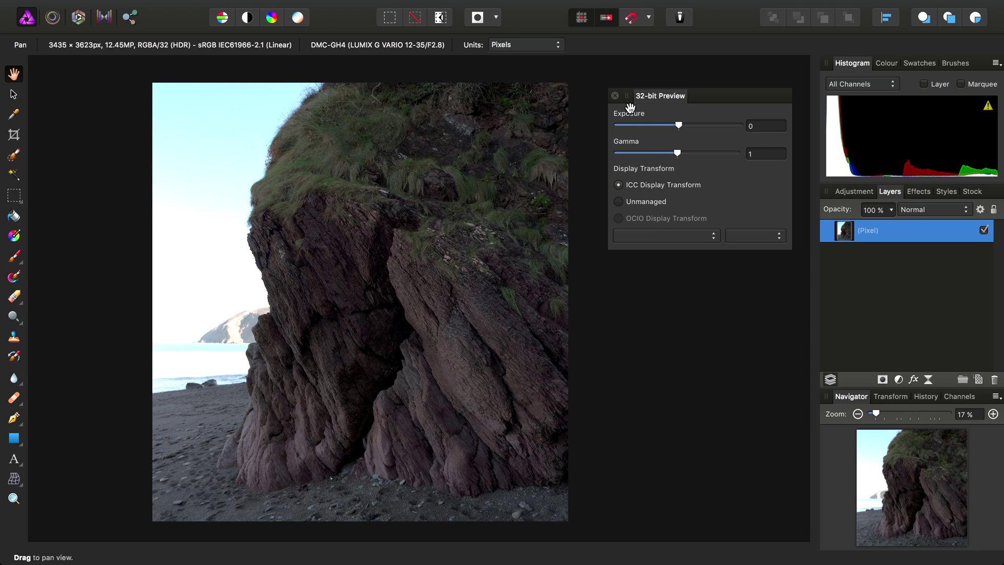
pyautogui.click(615, 95)
pyautogui.moveTo(466, 257); pyautogui.dragTo(531, 280)
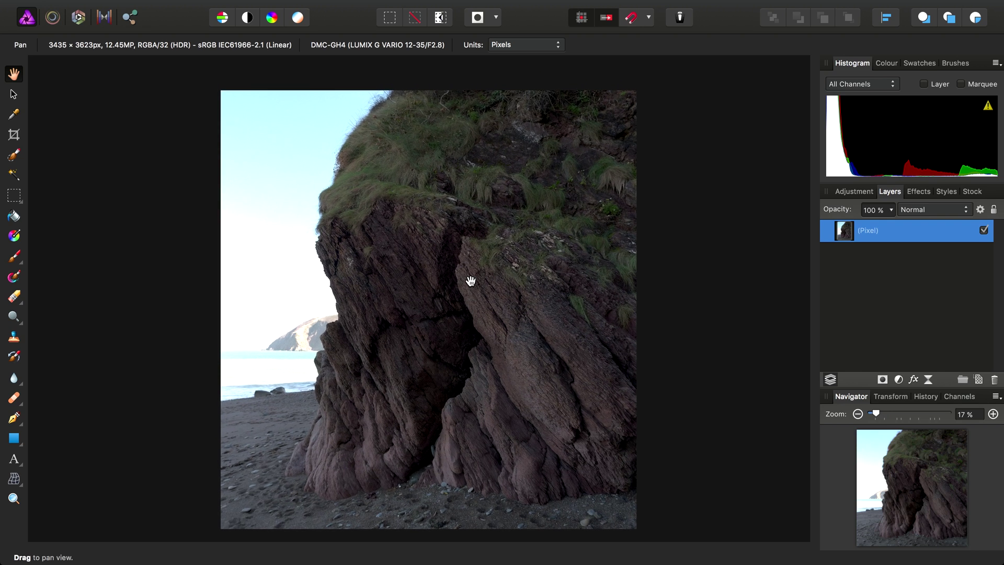
# In Export, choose the EXR format with the OpenEXR 32-bit linear (layered) preset.
pyautogui.click(148, 7)
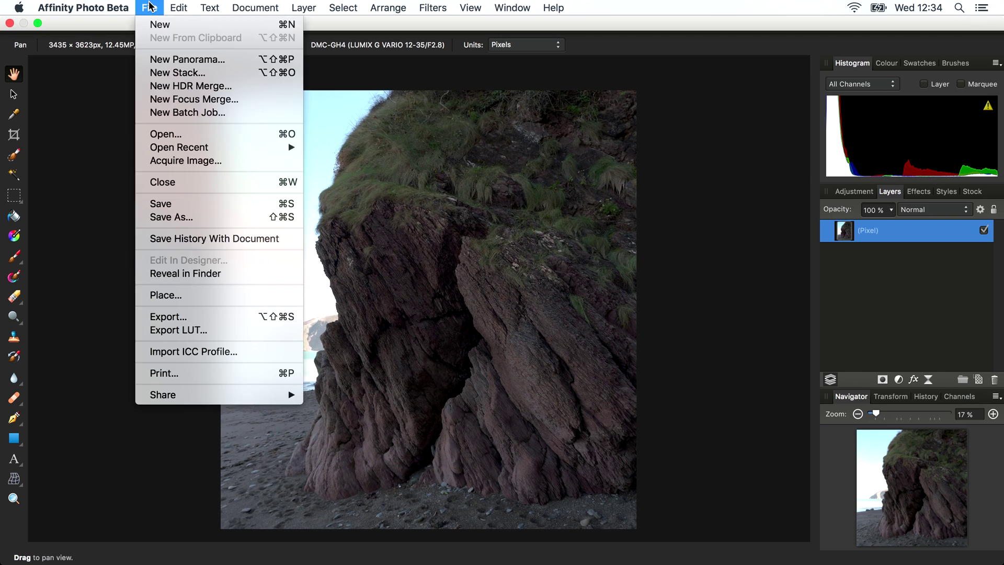
pyautogui.click(244, 317)
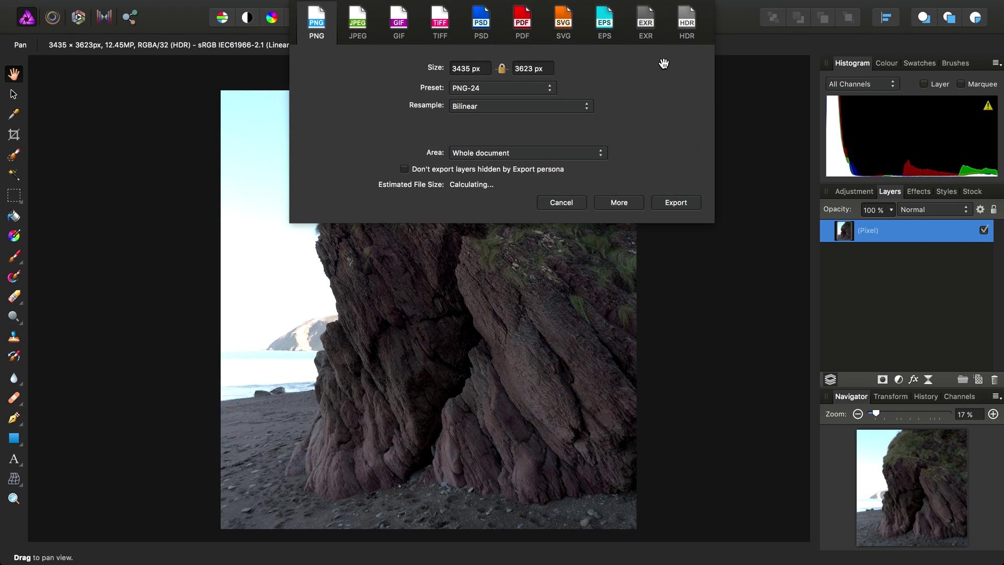
pyautogui.click(653, 26)
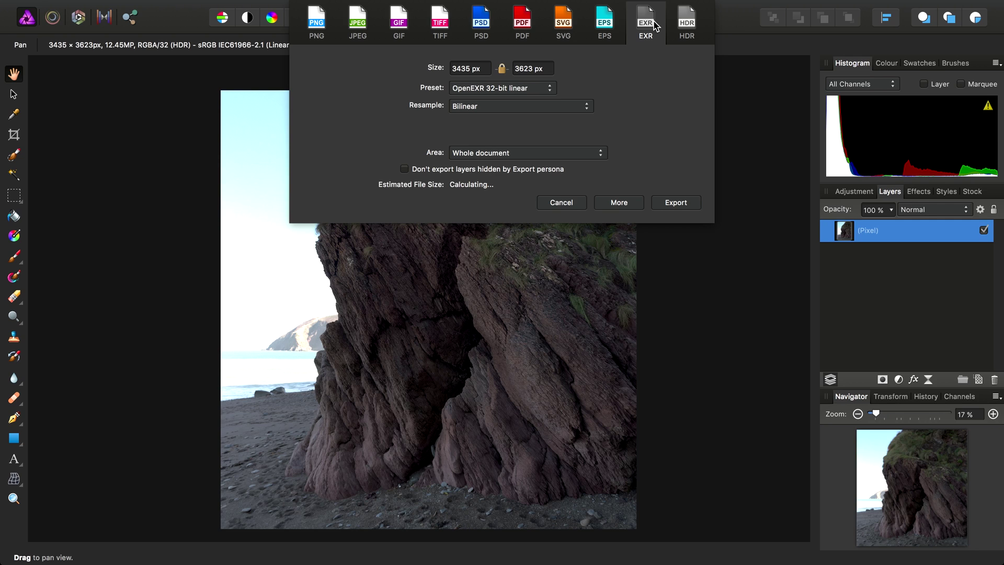
pyautogui.click(686, 21)
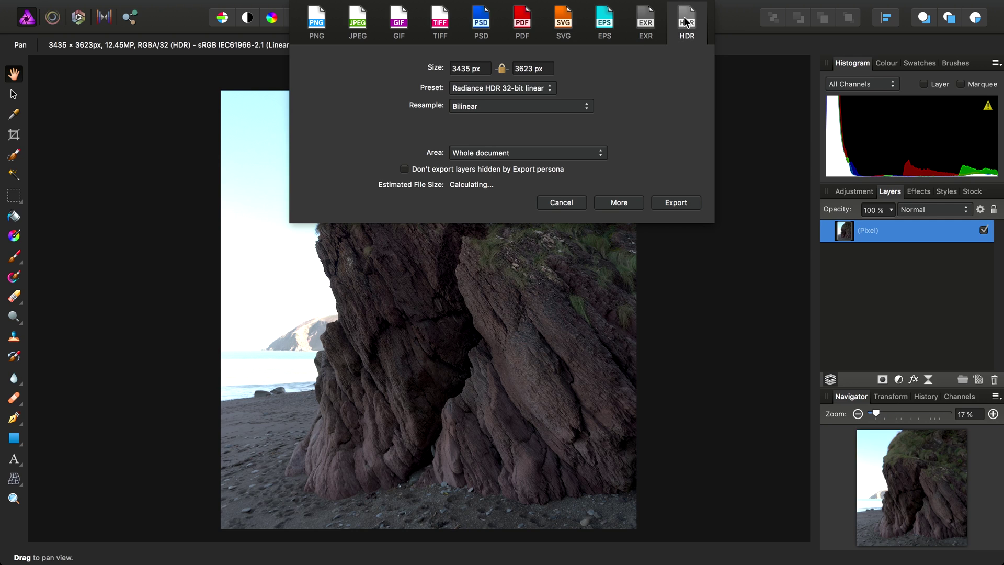
pyautogui.click(648, 28)
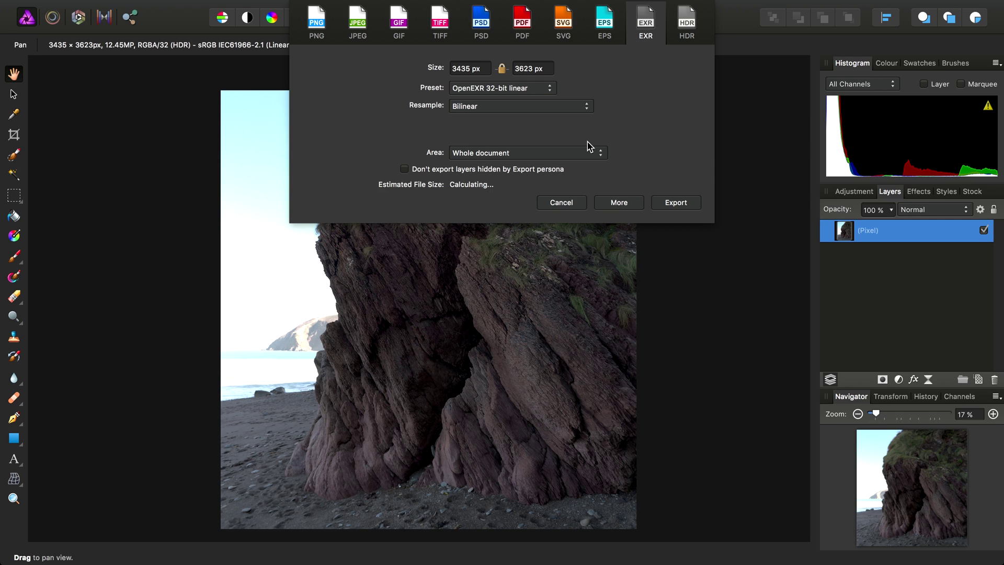
pyautogui.click(521, 90)
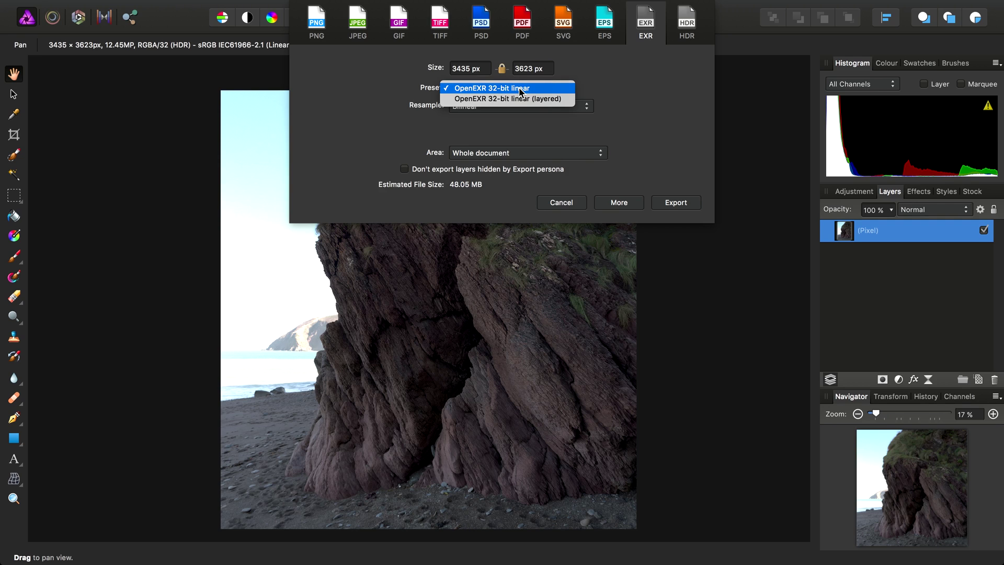
pyautogui.click(558, 99)
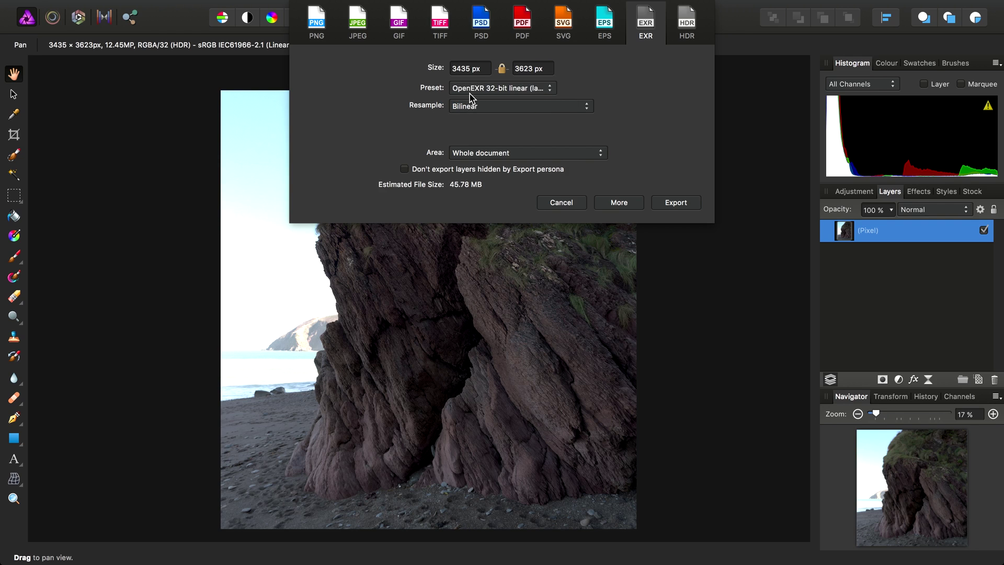
# Cancel the Export dialog without writing the EXR file.
pyautogui.click(563, 202)
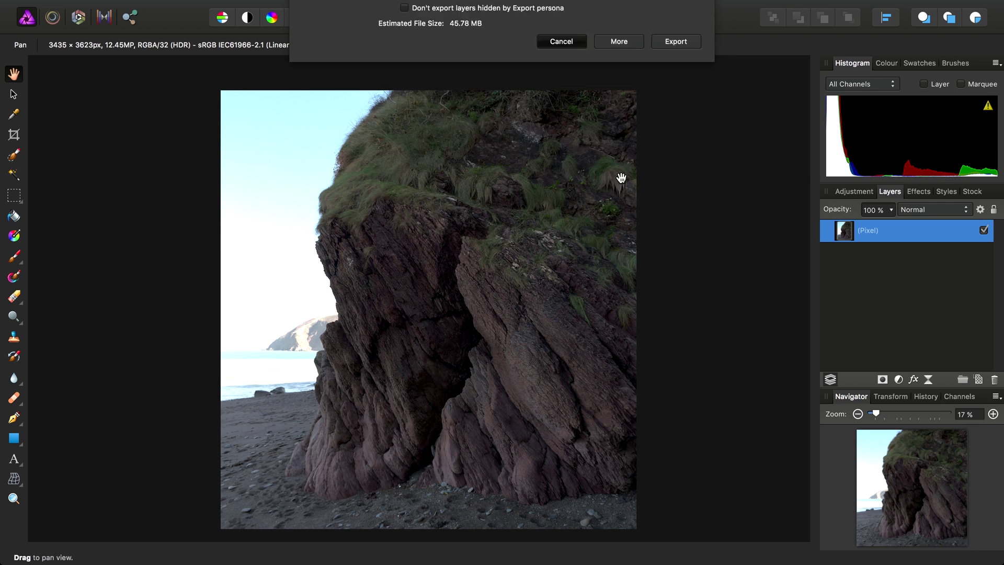